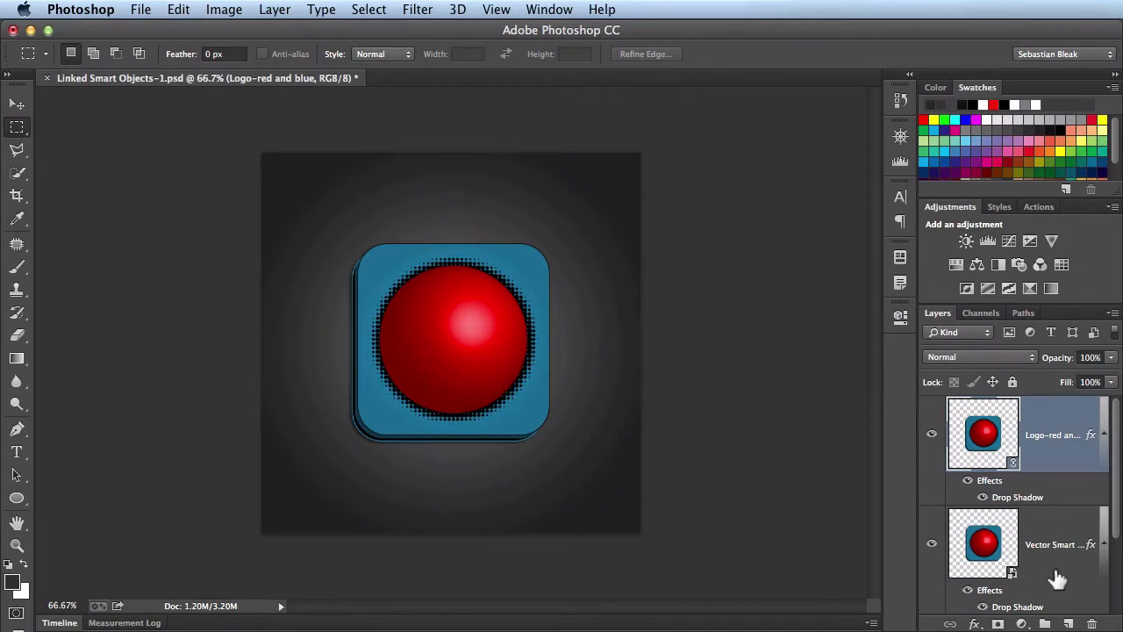
# Place Logo-red and blue.ai as a linked smart object, cropped to its bounding box, and commit the placement.
pyautogui.click(1014, 578)
pyautogui.click(1018, 481)
pyautogui.click(140, 11)
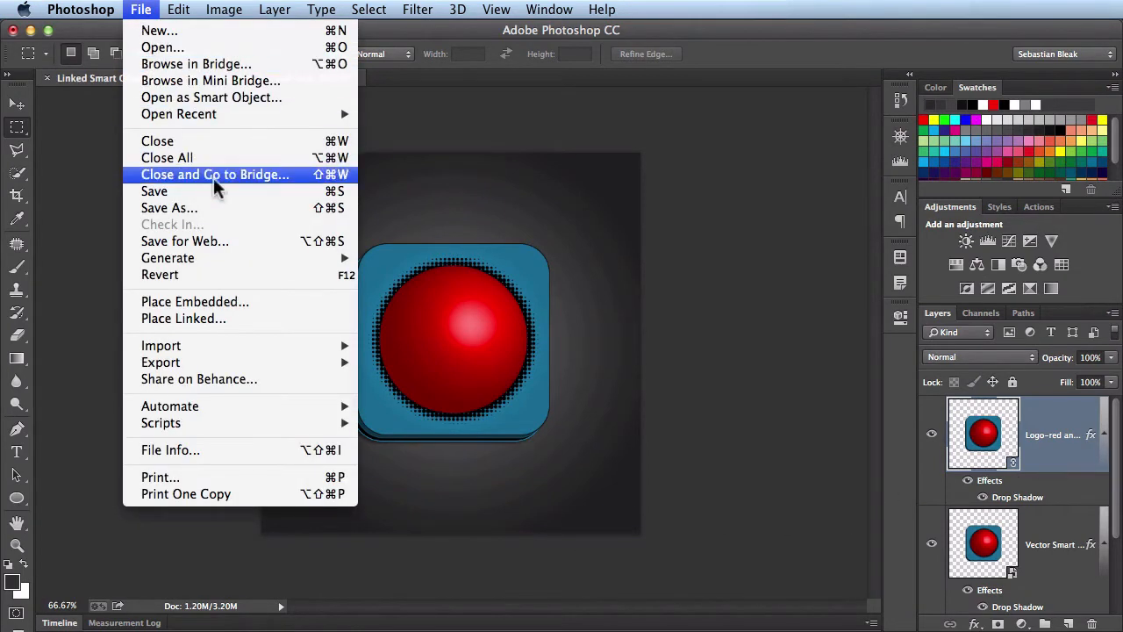
pyautogui.click(302, 323)
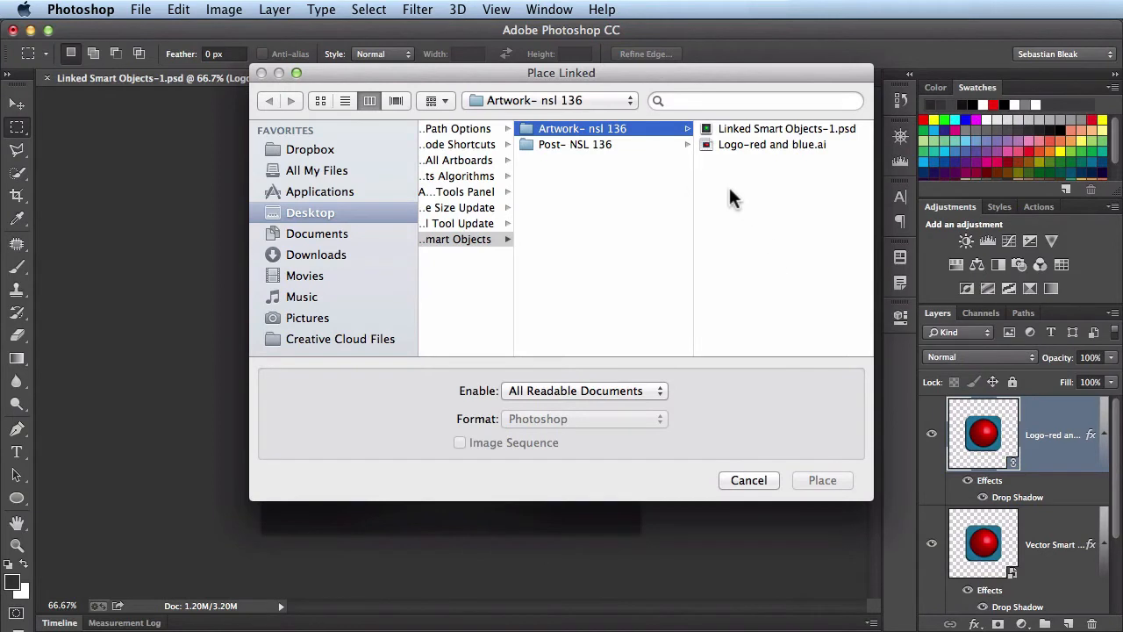
pyautogui.hscroll(1, 734, 192)
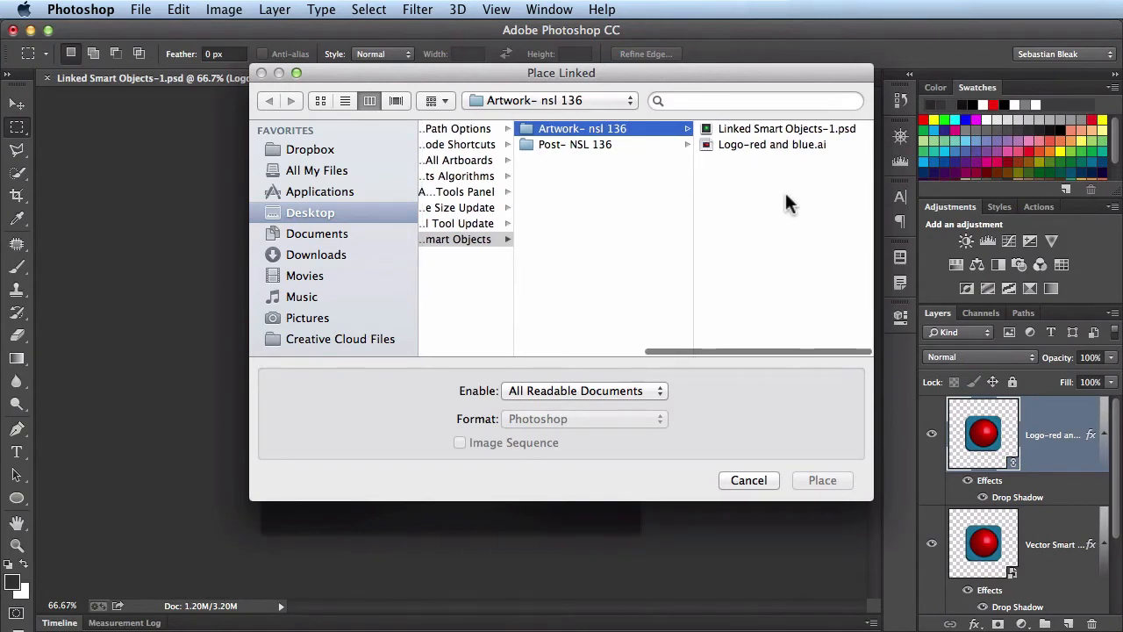
pyautogui.click(772, 146)
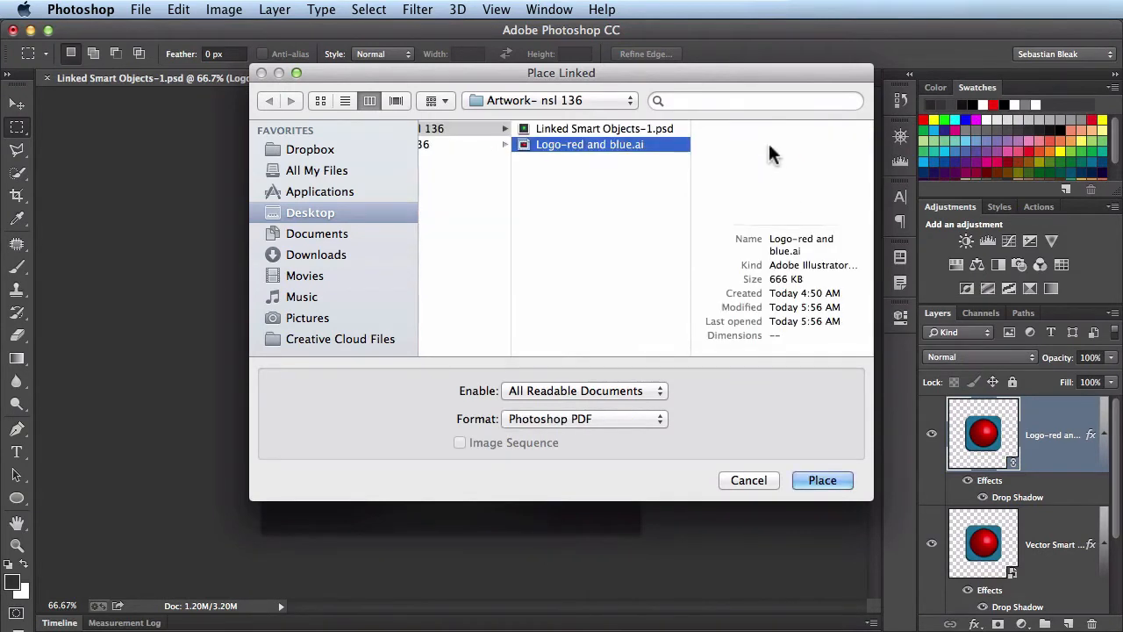
pyautogui.click(824, 481)
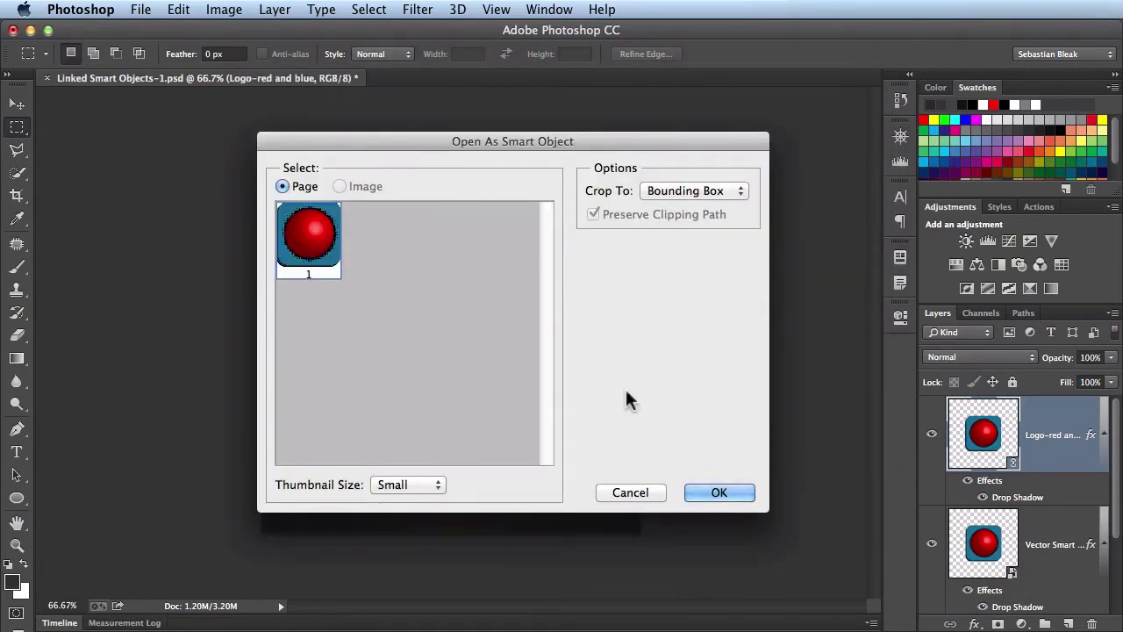
pyautogui.click(709, 489)
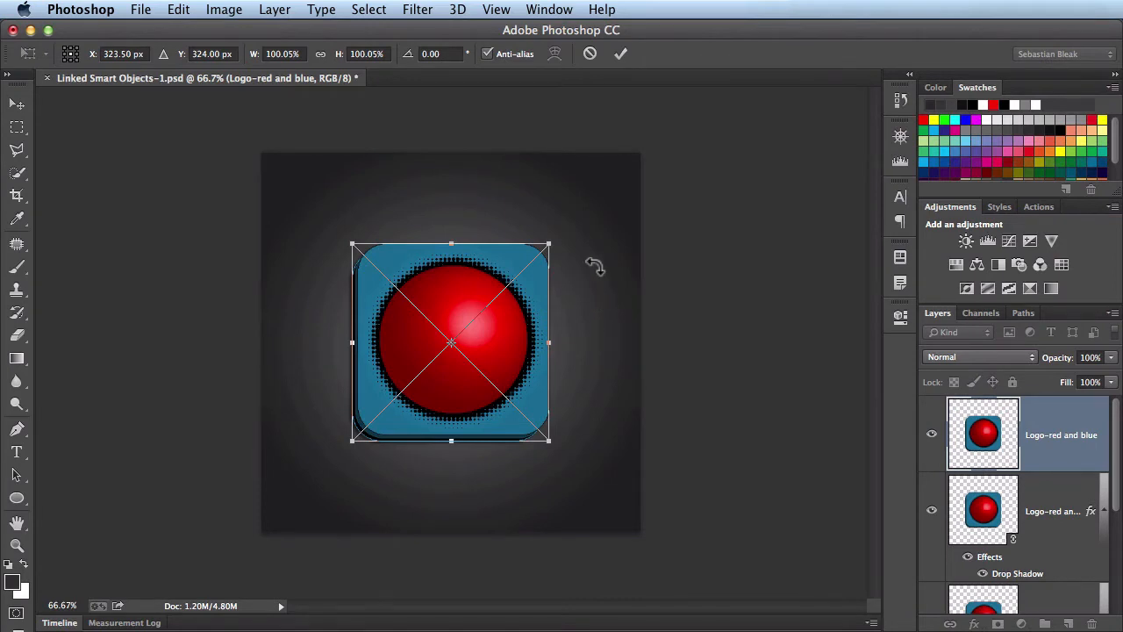
pyautogui.click(620, 56)
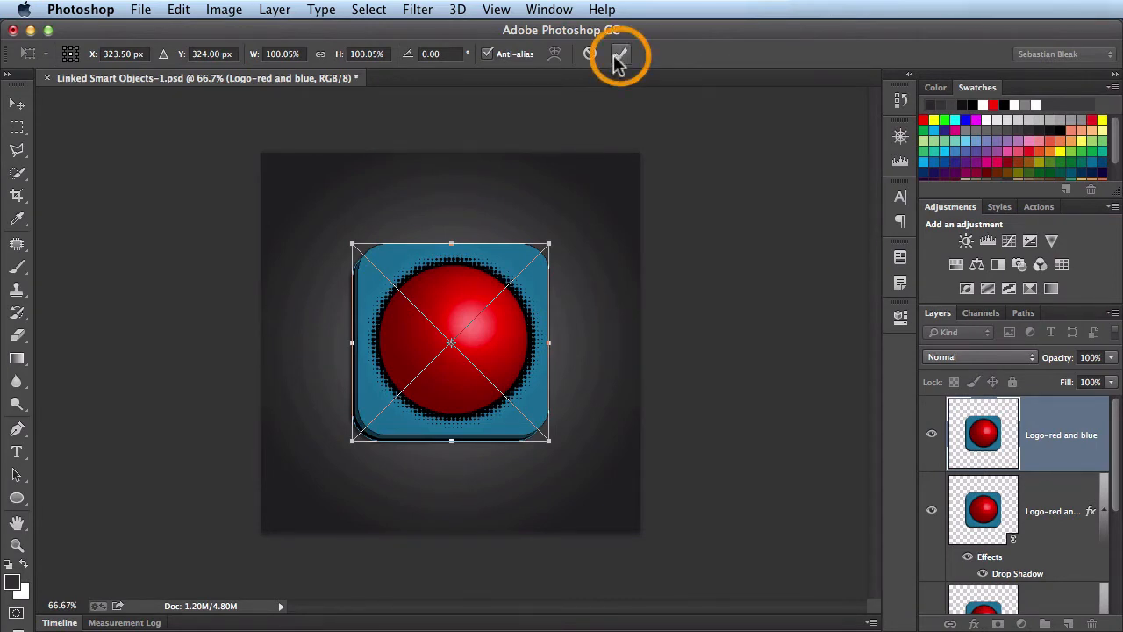
pyautogui.press('m')
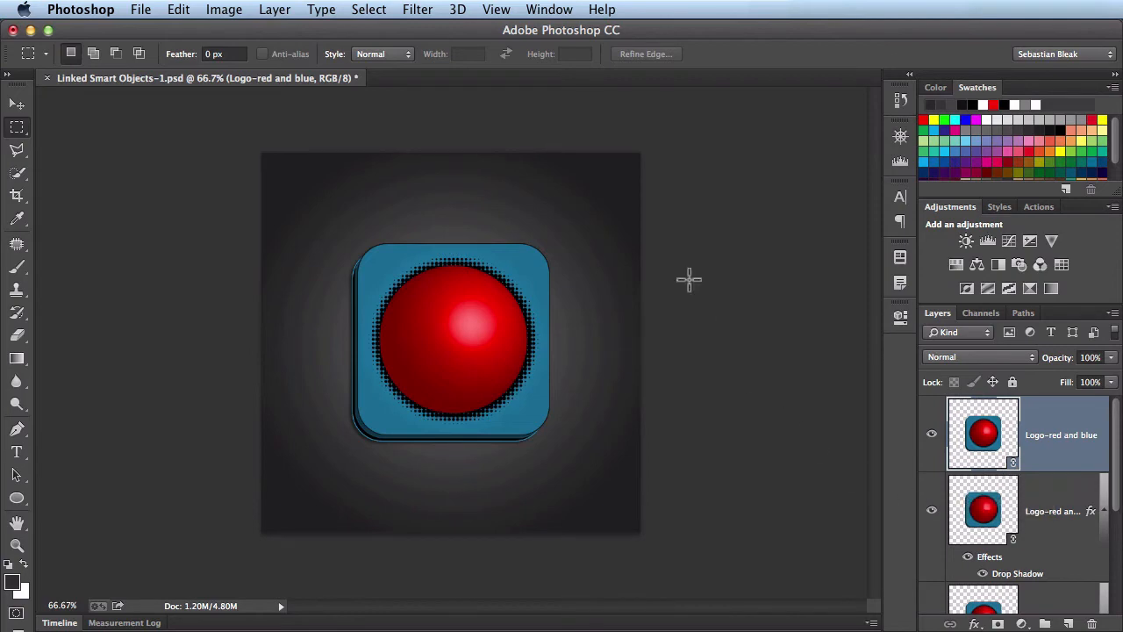
# Show the properties of the placed linked smart object and open its contents for editing in Illustrator.
pyautogui.click(553, 10)
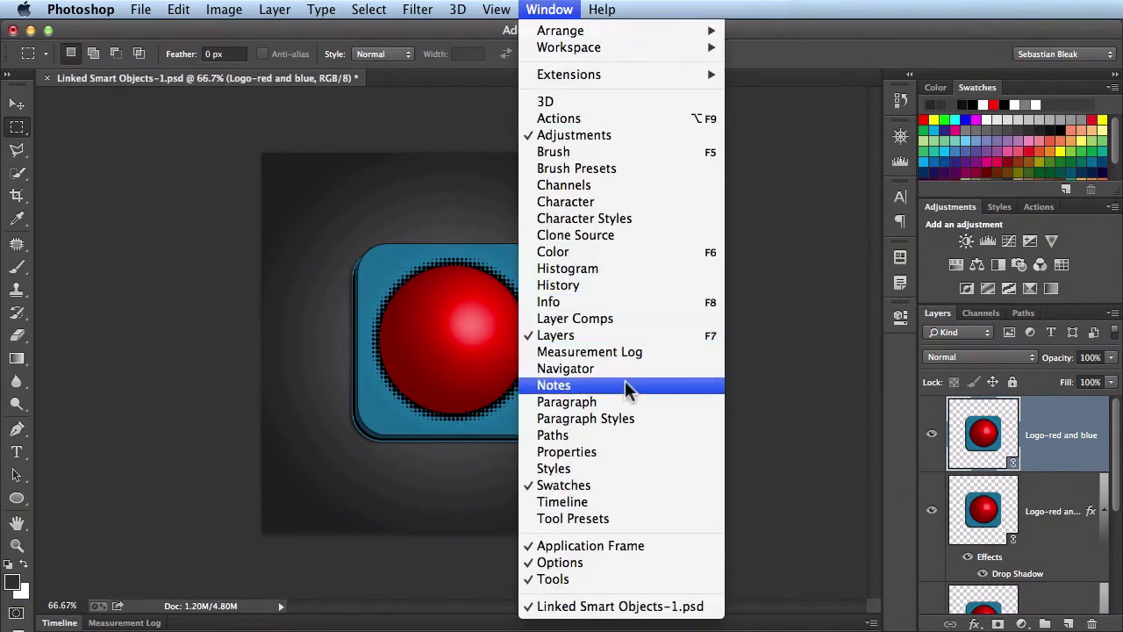
pyautogui.click(648, 452)
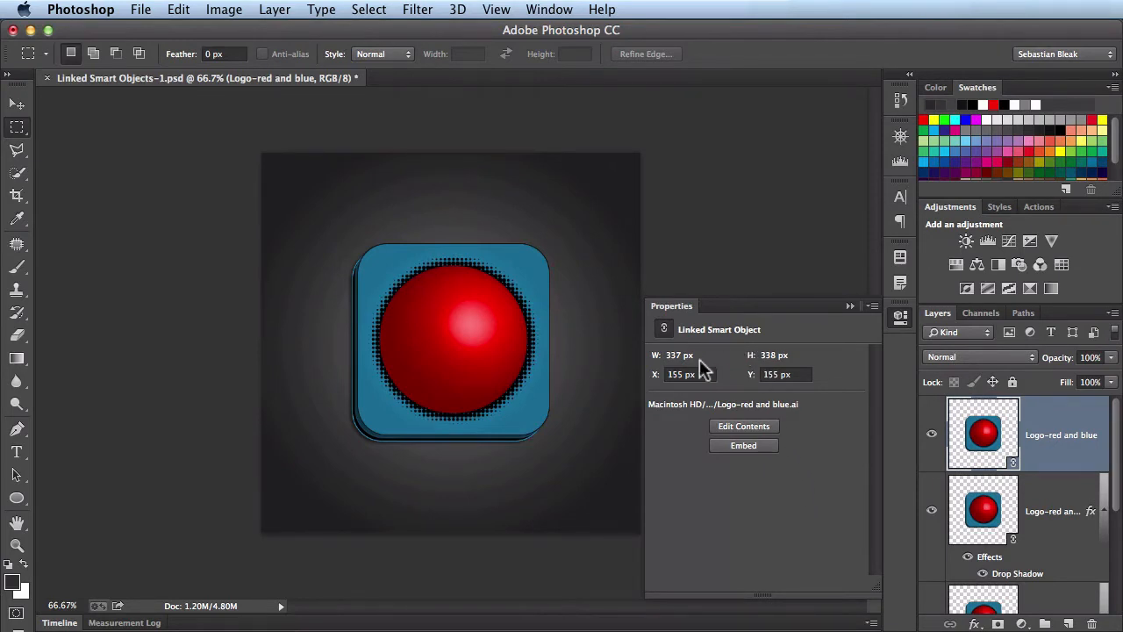
pyautogui.click(773, 427)
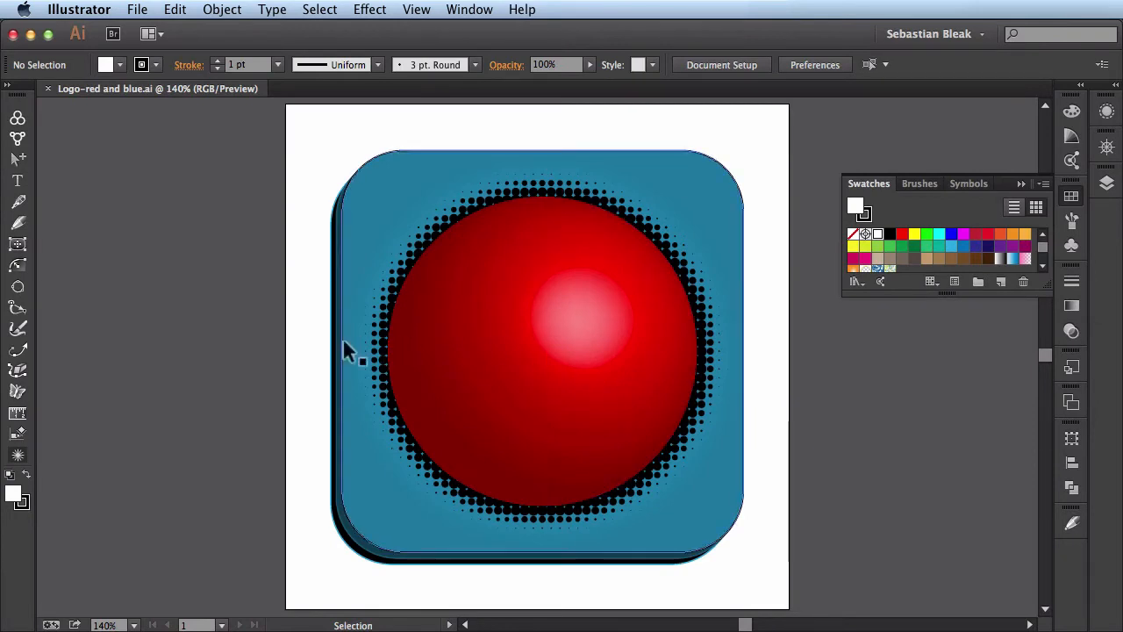
# Recolor the red sphere's fill with the bright green swatch, then save and close the logo file.
pyautogui.click(608, 361)
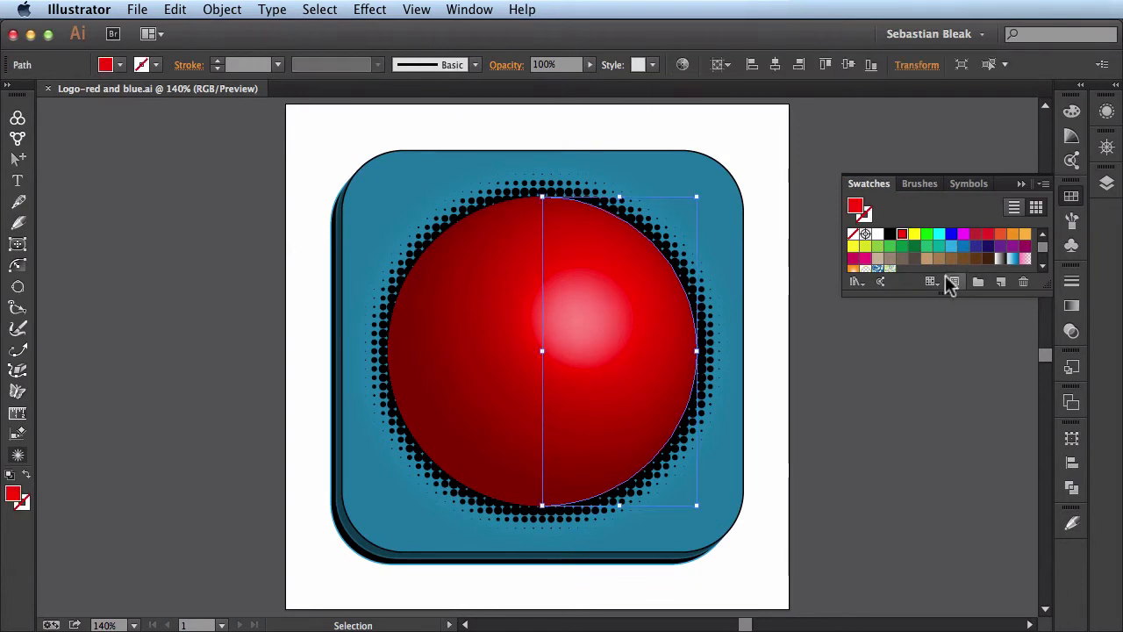
pyautogui.click(927, 235)
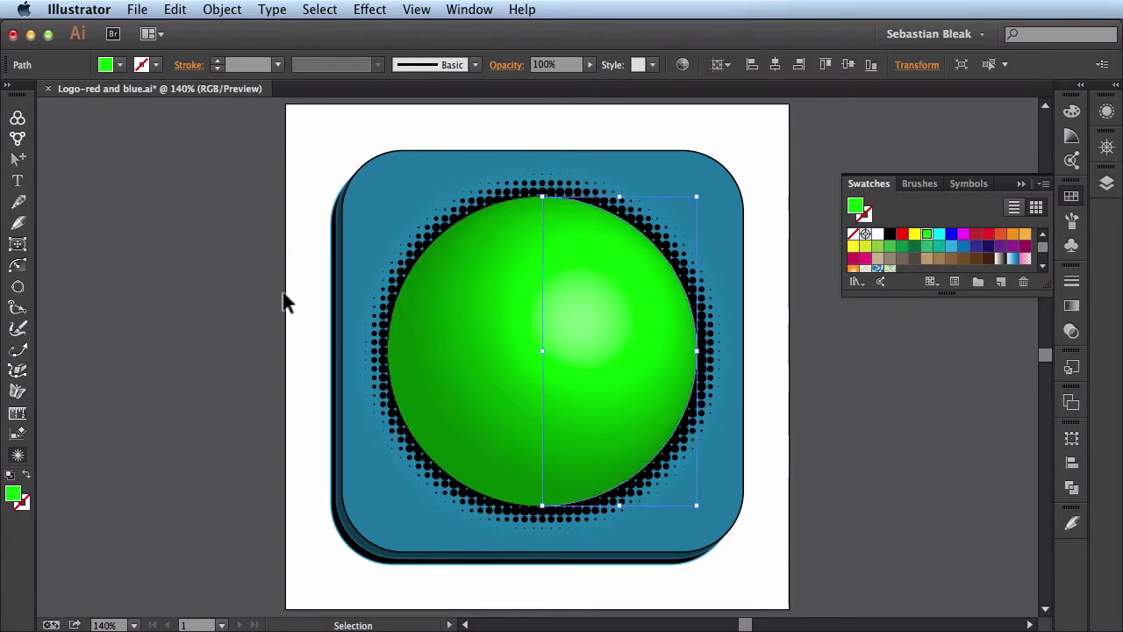
pyautogui.press('super+w')
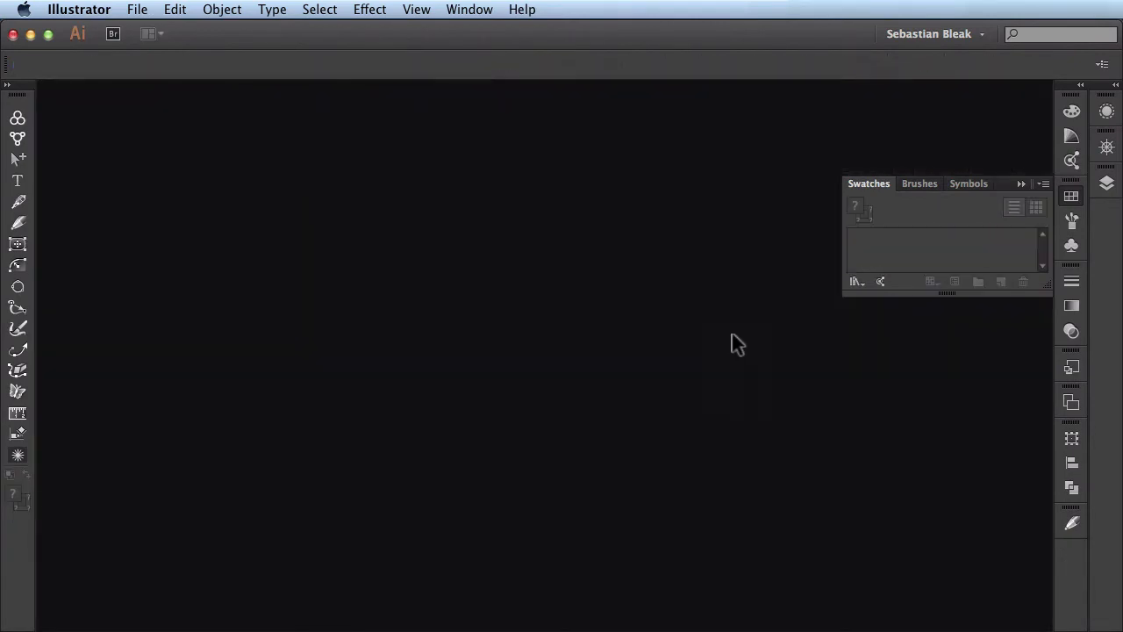
# Switch back to Photoshop, then close Linked Smart Objects-1.psd and save its changes.
pyautogui.press('super+Tab')
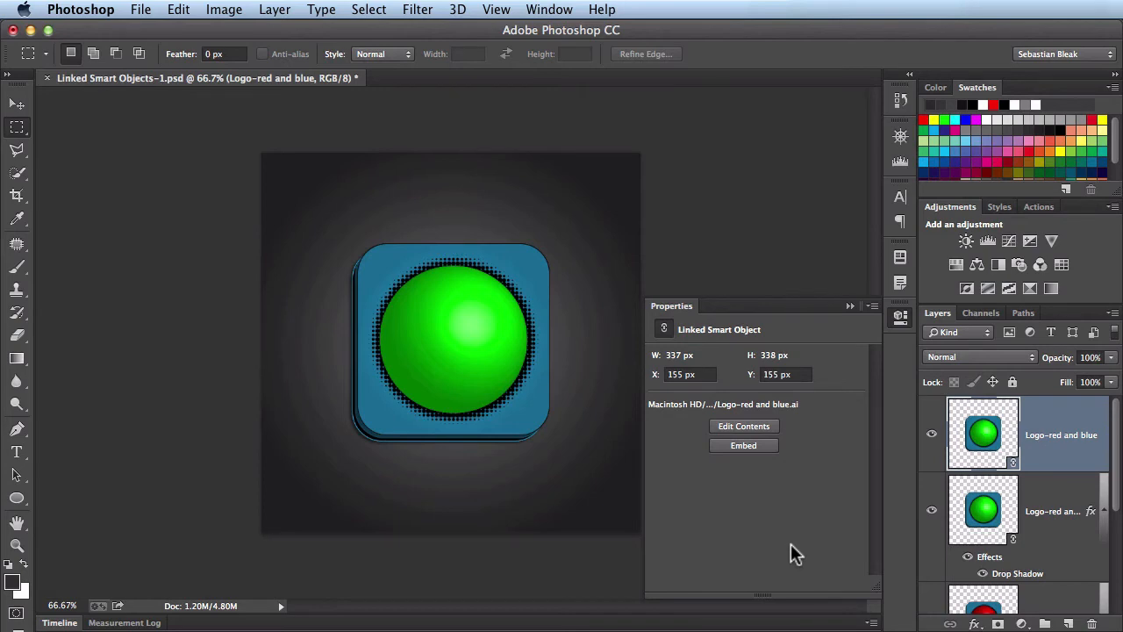
pyautogui.press('super+w')
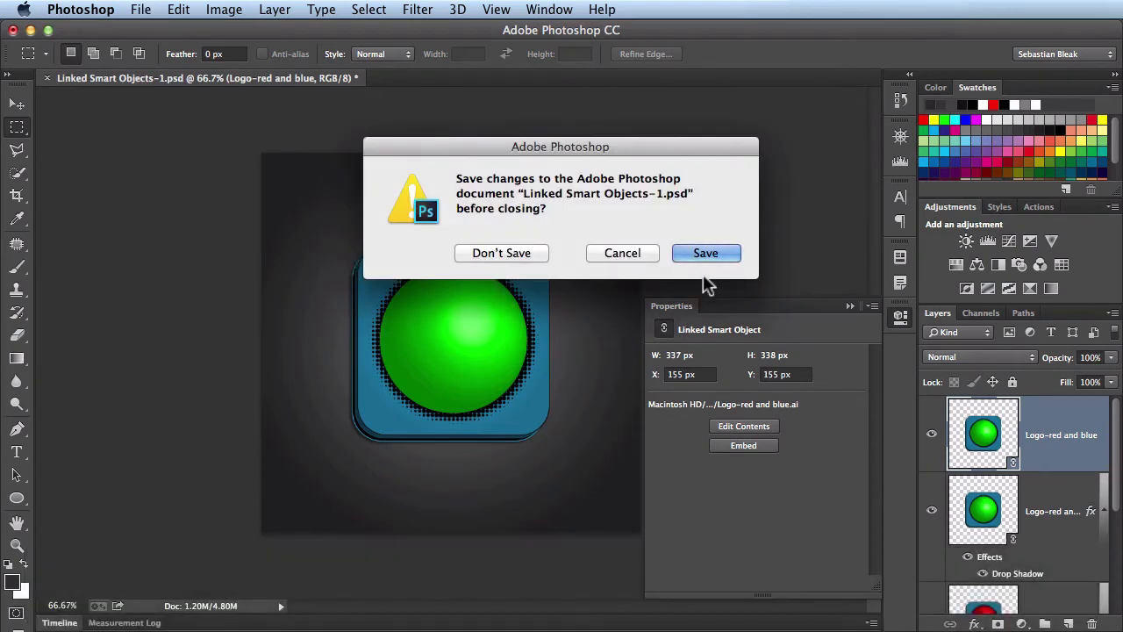
pyautogui.click(707, 253)
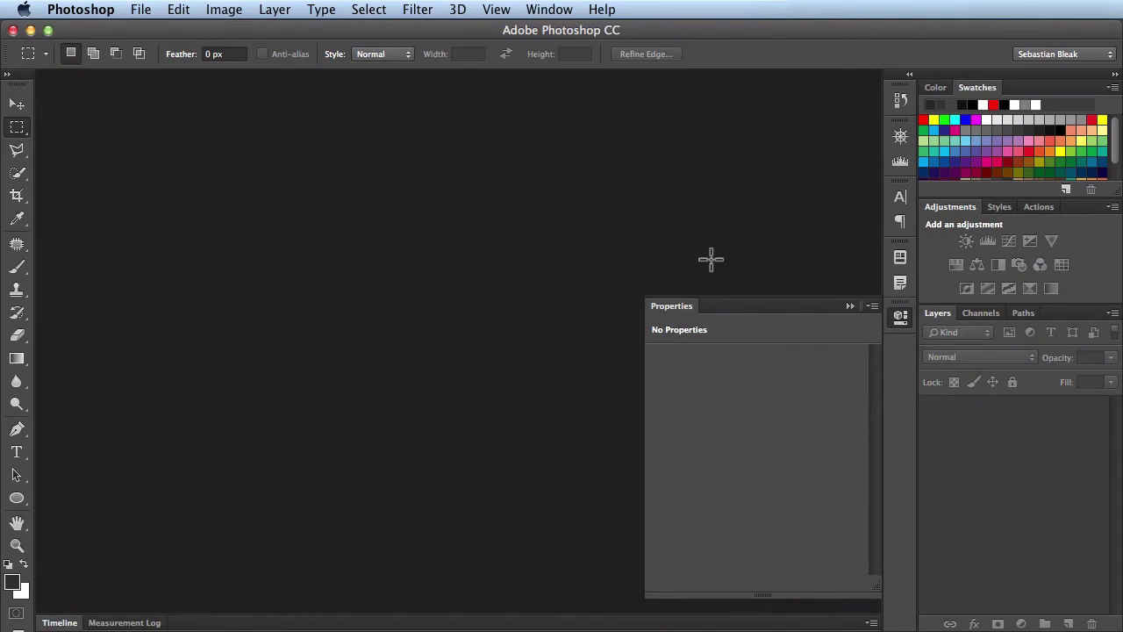
# Switch to Illustrator and reopen the recent file Logo-red and blue.ai.
pyautogui.press('super+Tab')
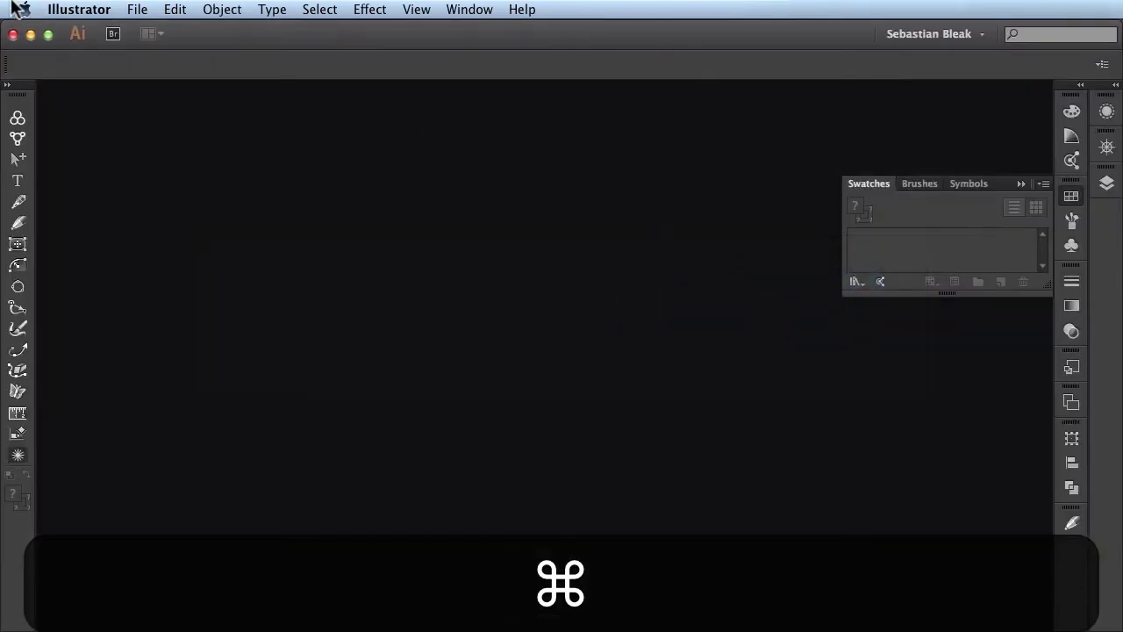
pyautogui.click(137, 9)
pyautogui.moveTo(296, 85)
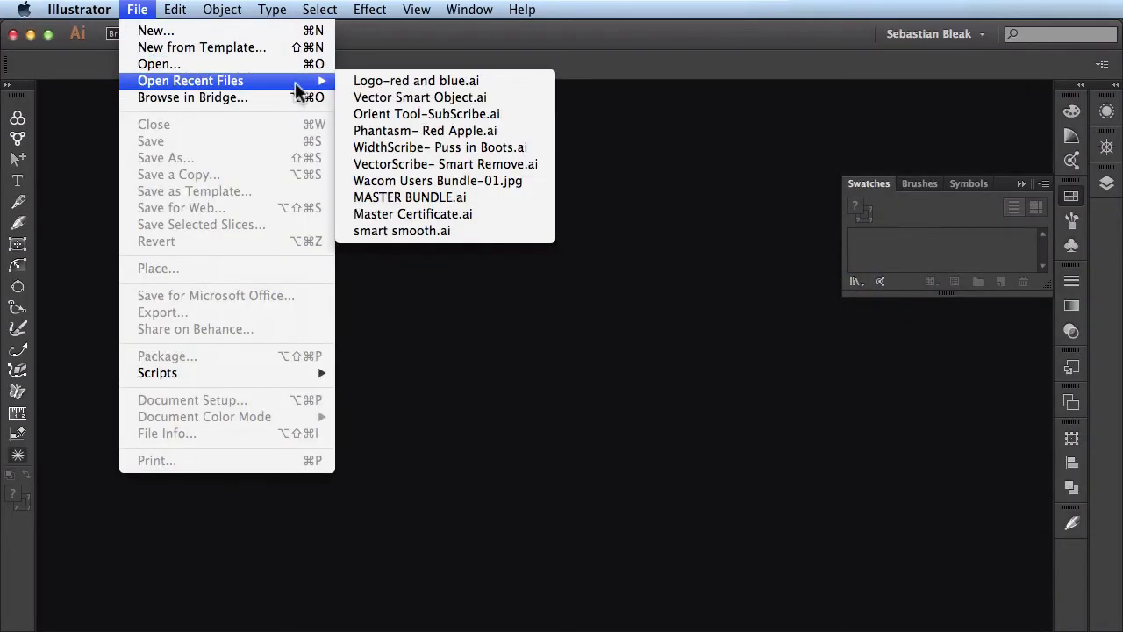
pyautogui.click(425, 82)
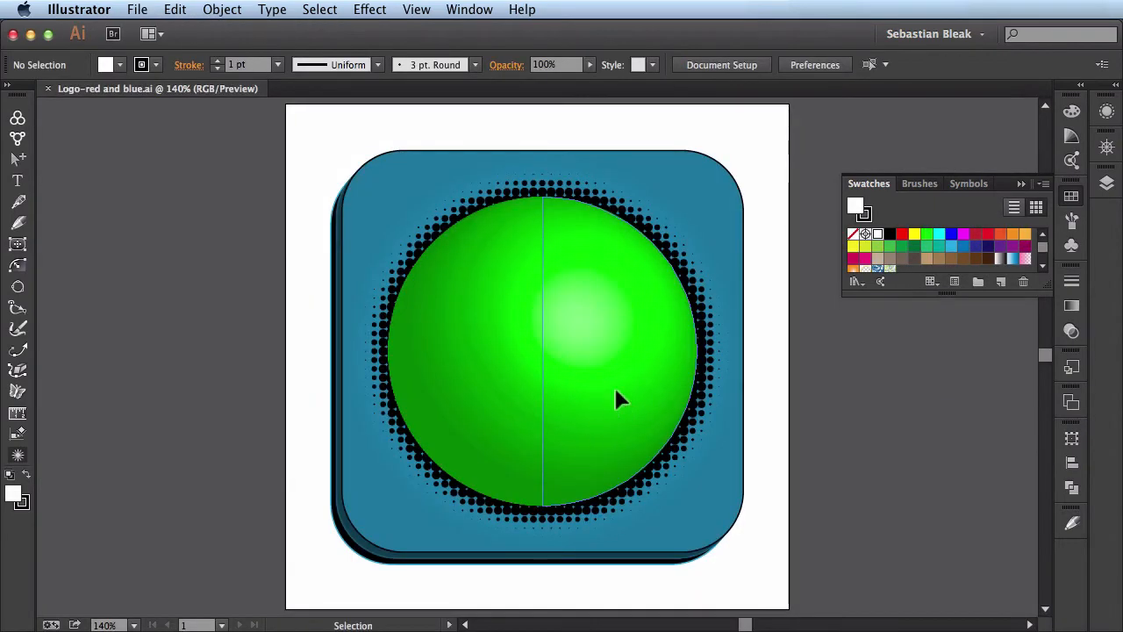
# Recolor the green sphere's fill with the red swatch, then close the logo file and save its changes.
pyautogui.click(616, 394)
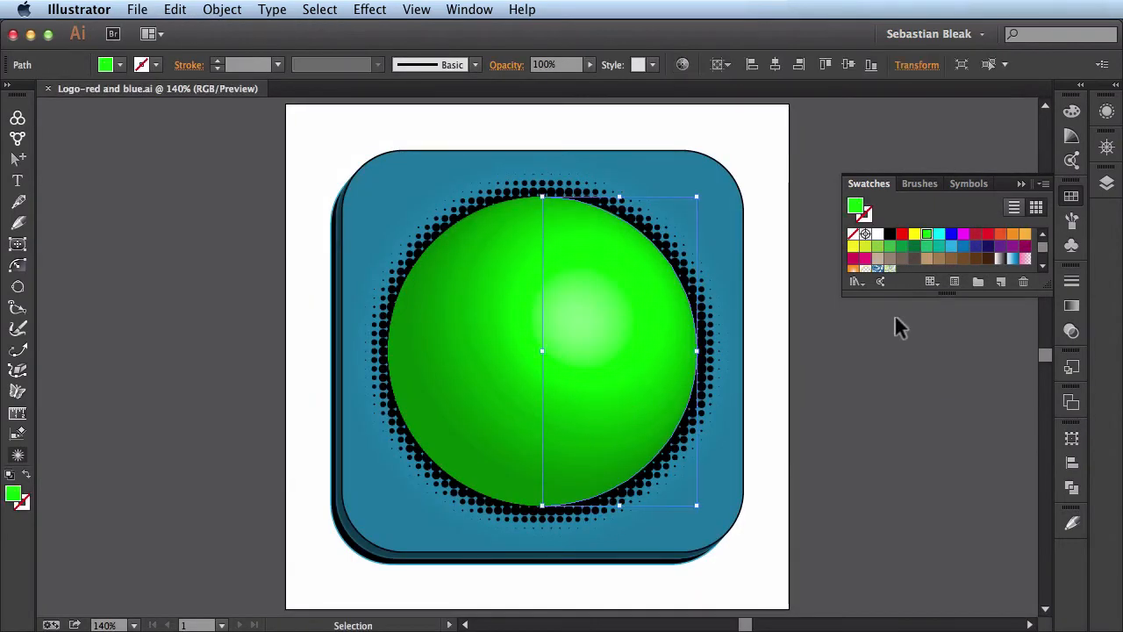
pyautogui.click(902, 234)
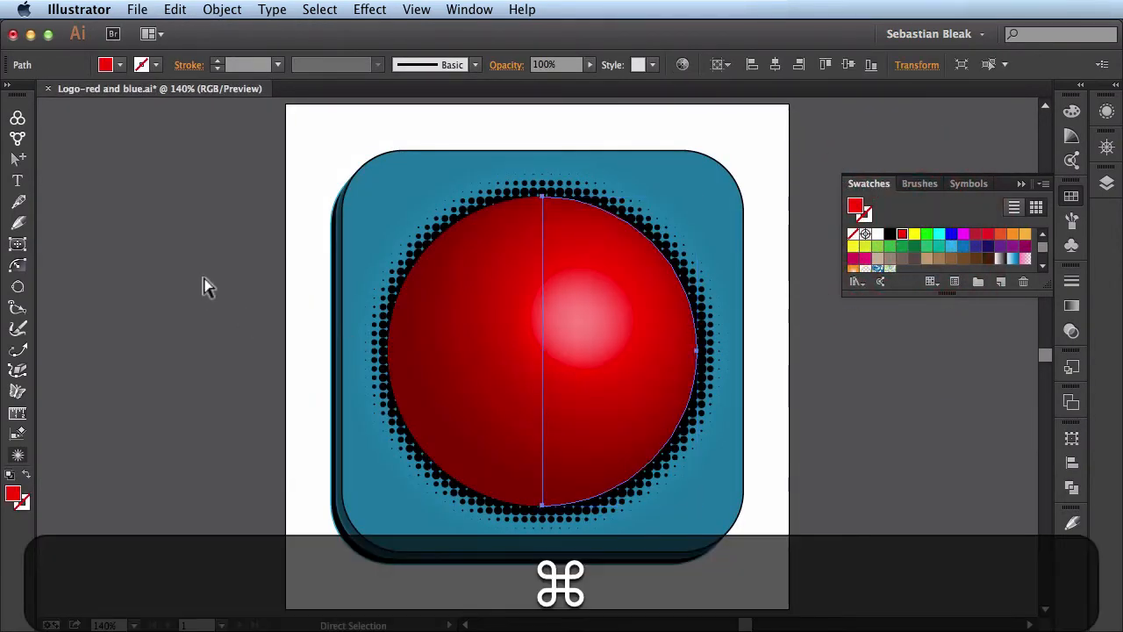
pyautogui.press('super+w')
pyautogui.click(737, 335)
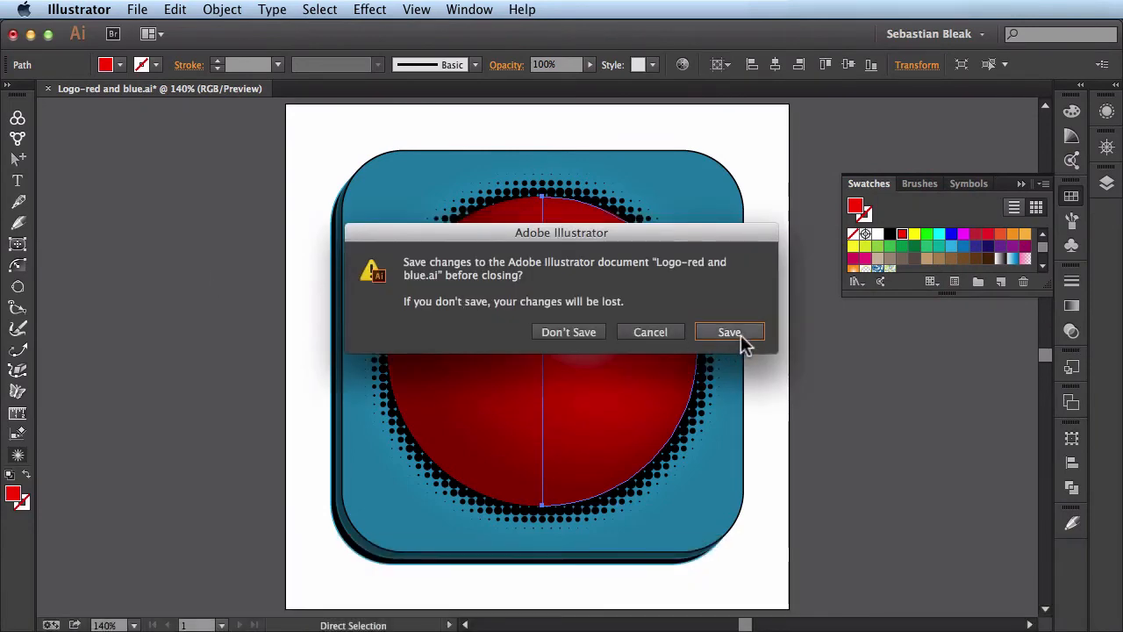
# Switch to Photoshop and reopen the recent document Linked Smart Objects-1.psd.
pyautogui.press('super+Tab')
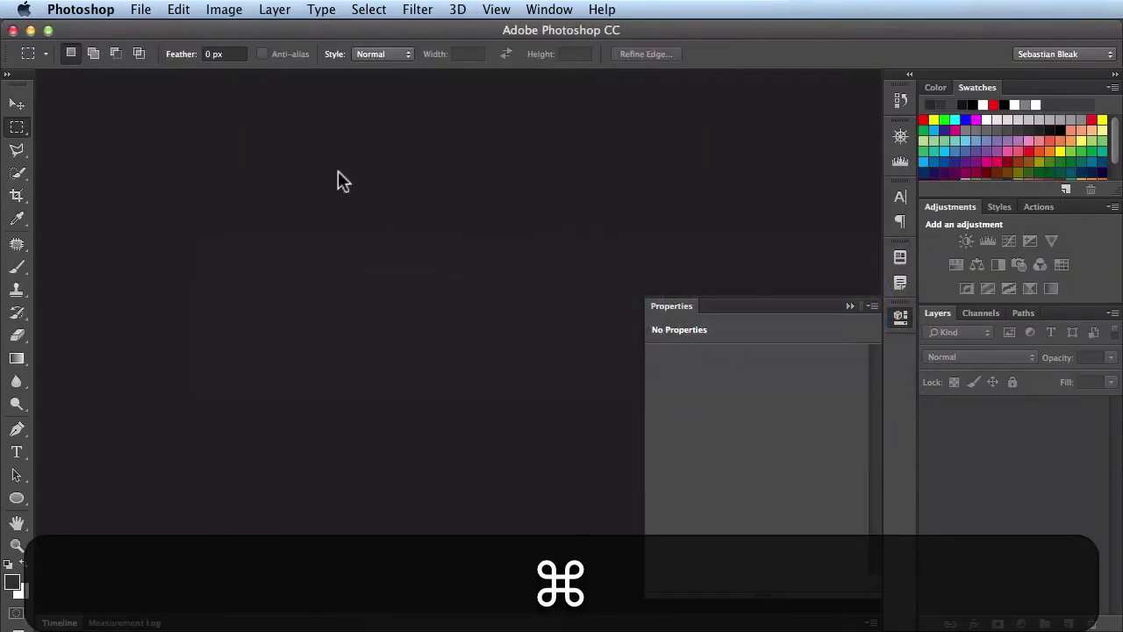
pyautogui.click(140, 9)
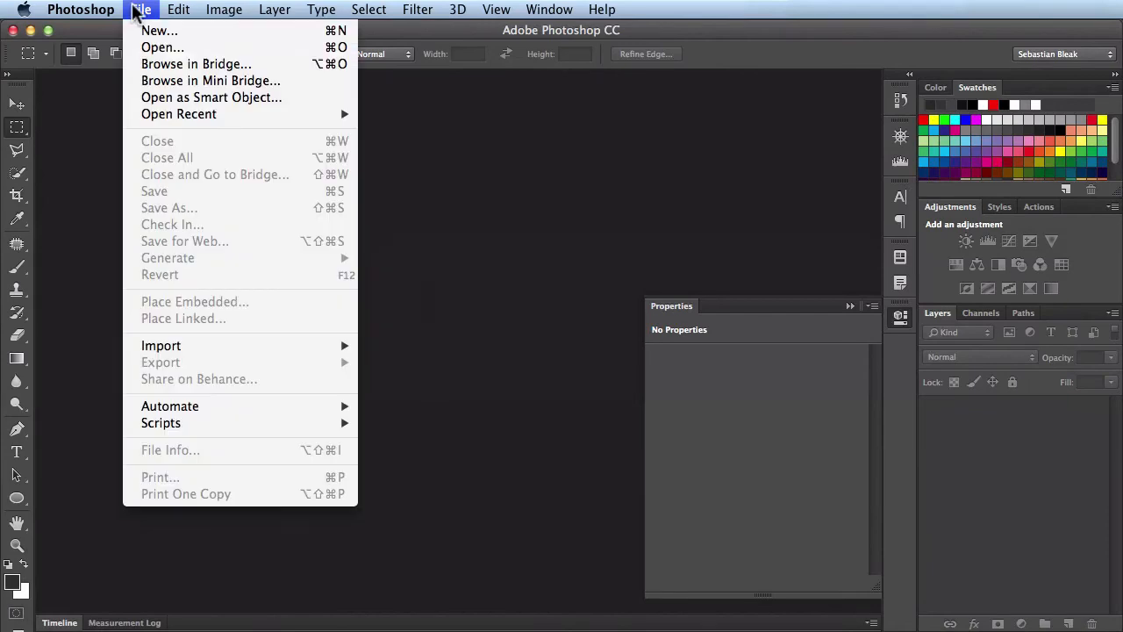
pyautogui.moveTo(318, 115)
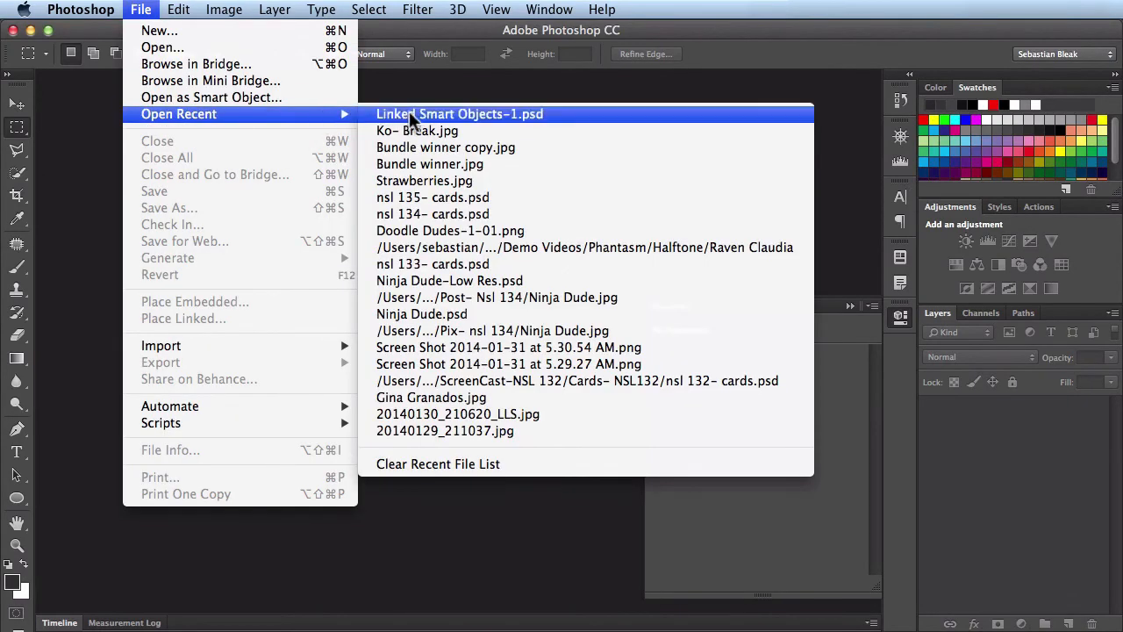
pyautogui.click(559, 113)
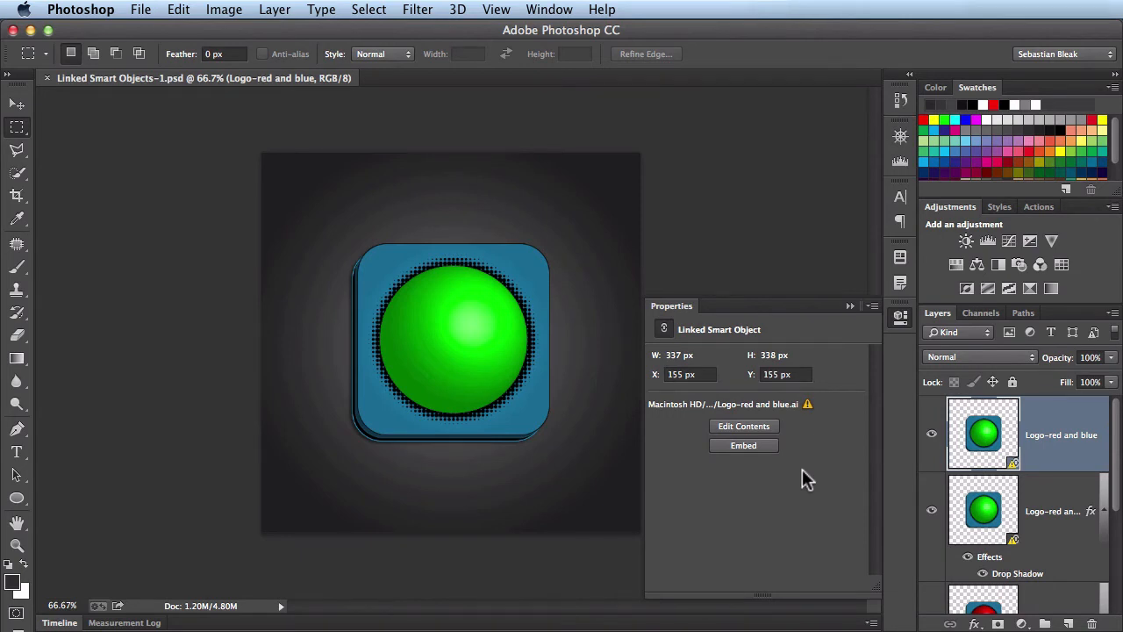
# Try updating the modified content of only the uppermost Logo-red and blue layer, and undo that update.
pyautogui.click(806, 404)
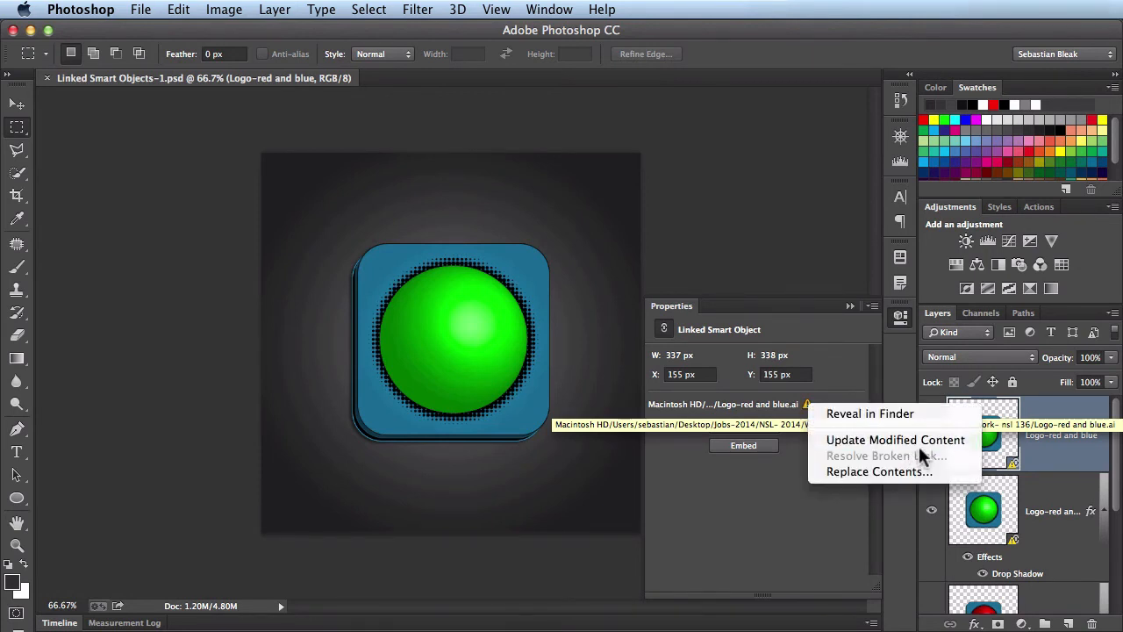
pyautogui.click(1073, 461)
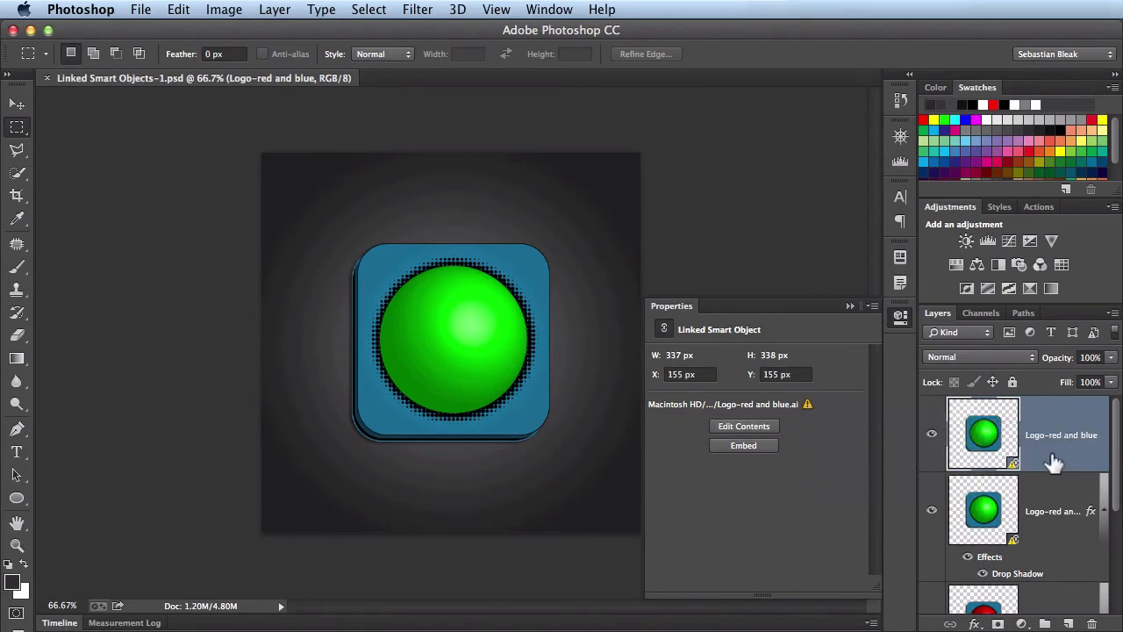
pyautogui.rightClick(1053, 462)
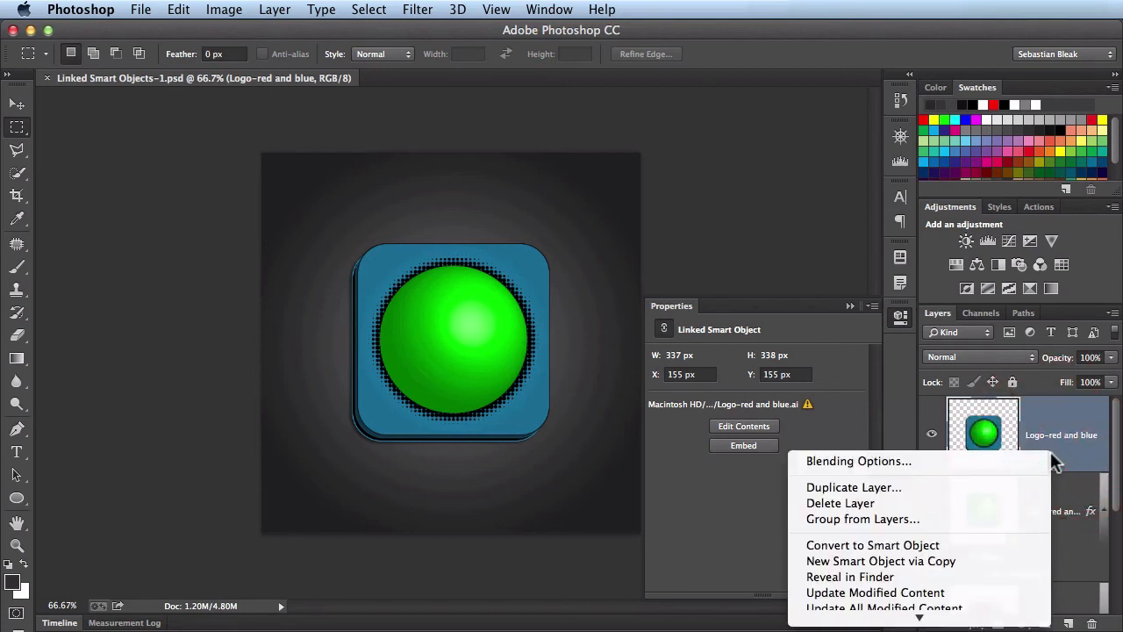
pyautogui.scroll(-5, 976, 541)
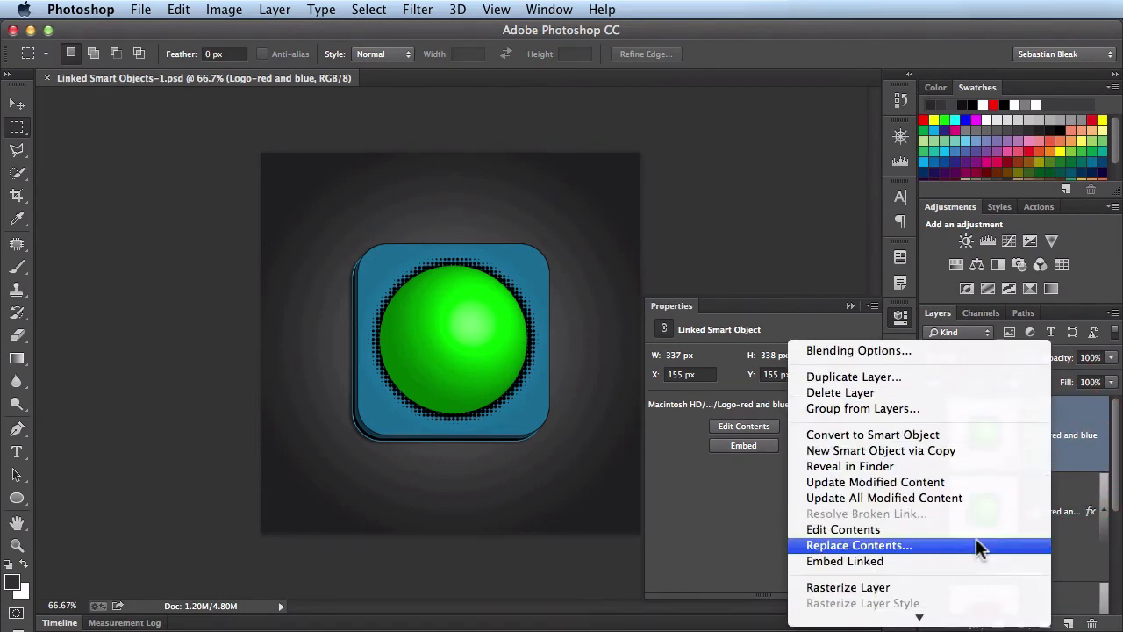
pyautogui.click(1007, 484)
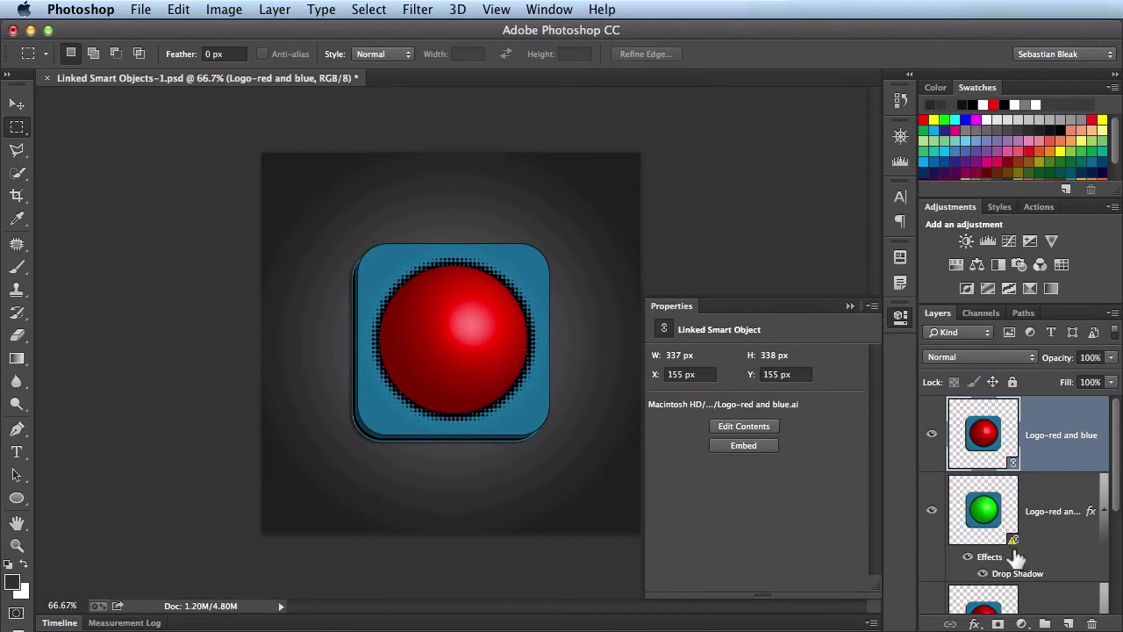
pyautogui.press('super+z')
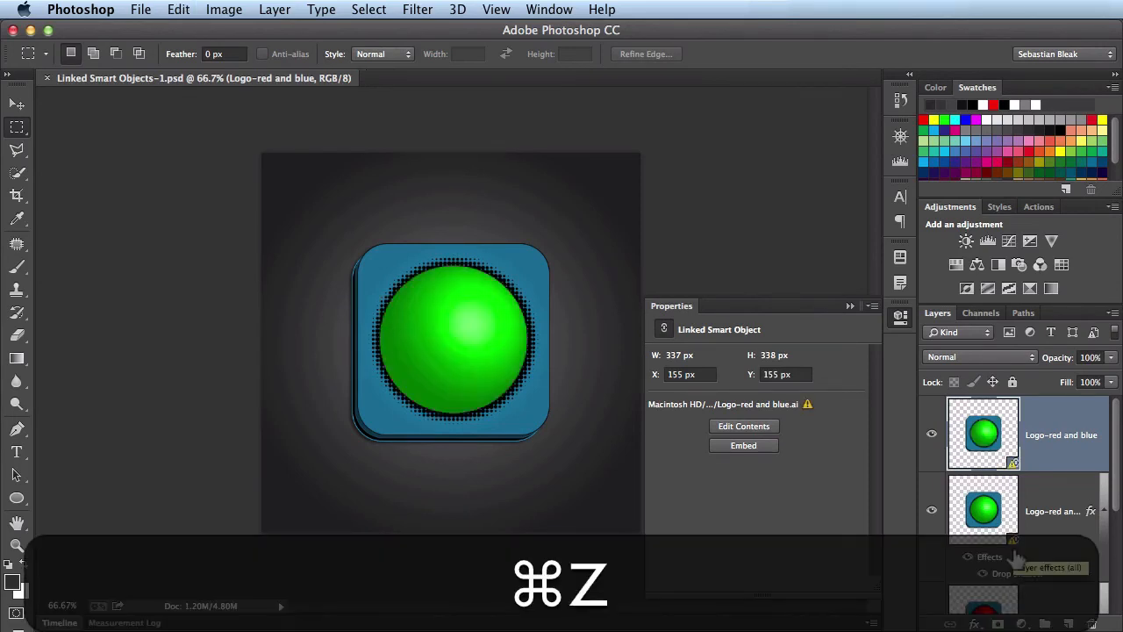
# Update all modified content so every linked logo layer reloads from Logo-red and blue.ai.
pyautogui.rightClick(1057, 468)
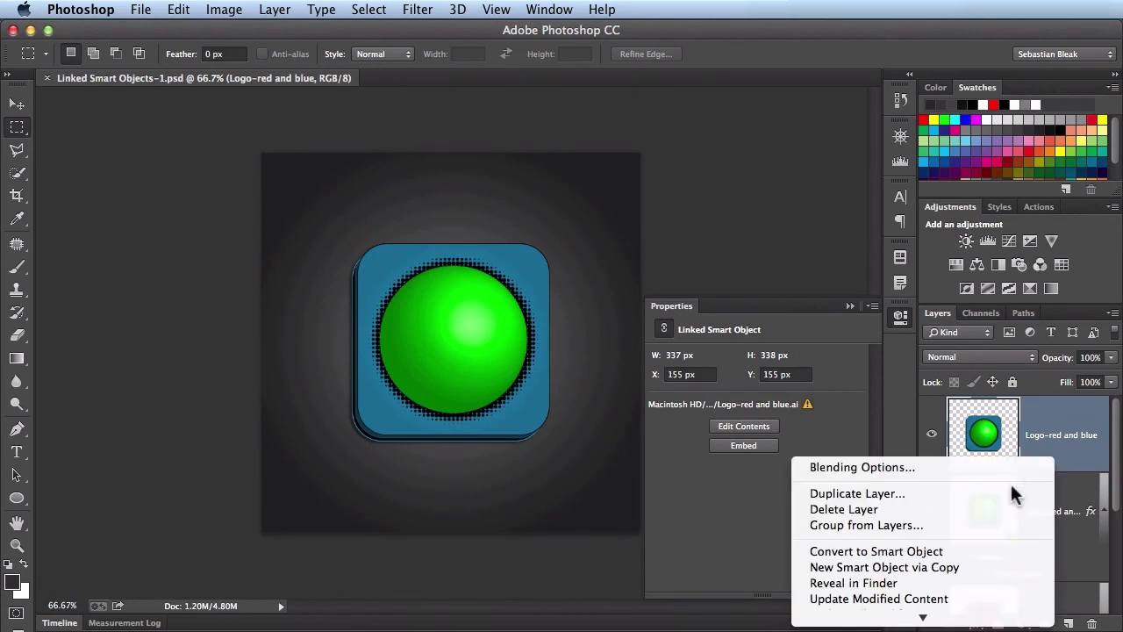
pyautogui.scroll(-2, 985, 570)
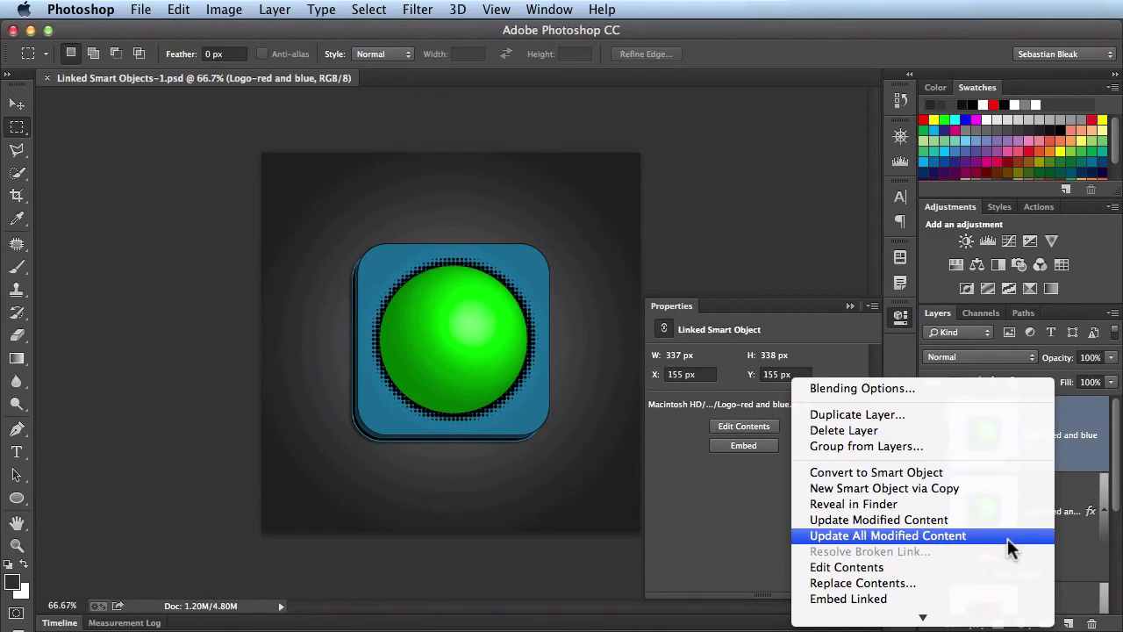
pyautogui.click(1008, 537)
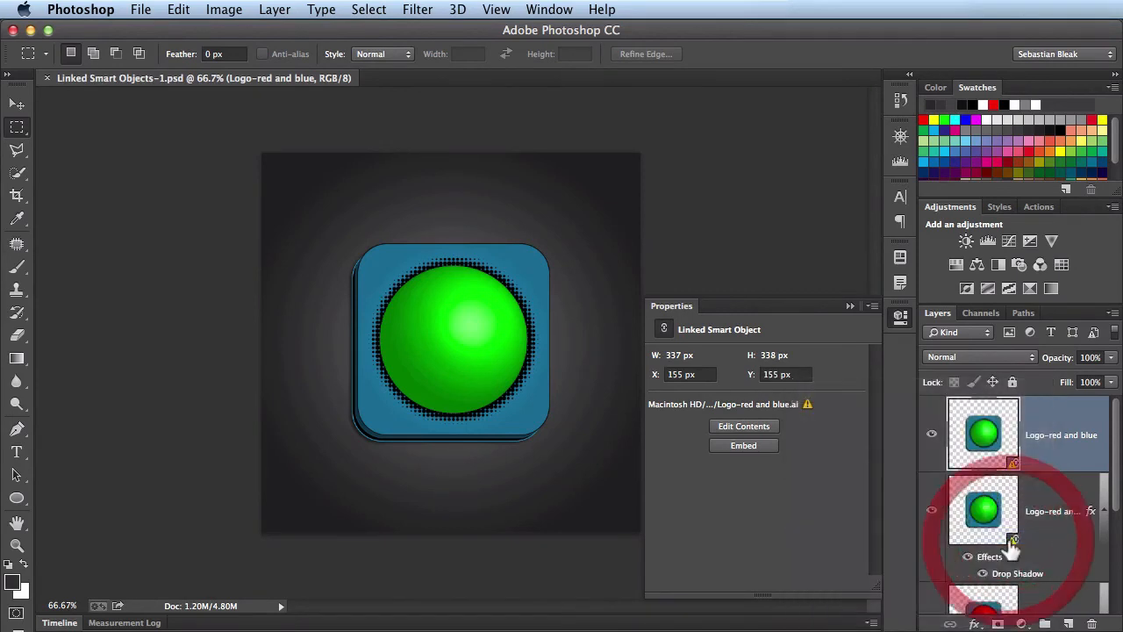